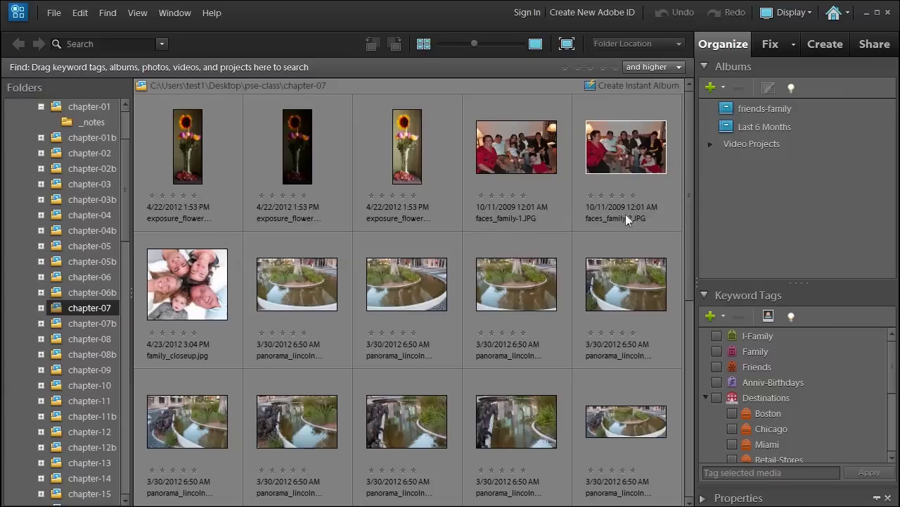
- Select faces_family-1 and faces_family-2 in the Organizer and open both in the Editor
{"action": "left_click", "coordinate": [508, 177]}
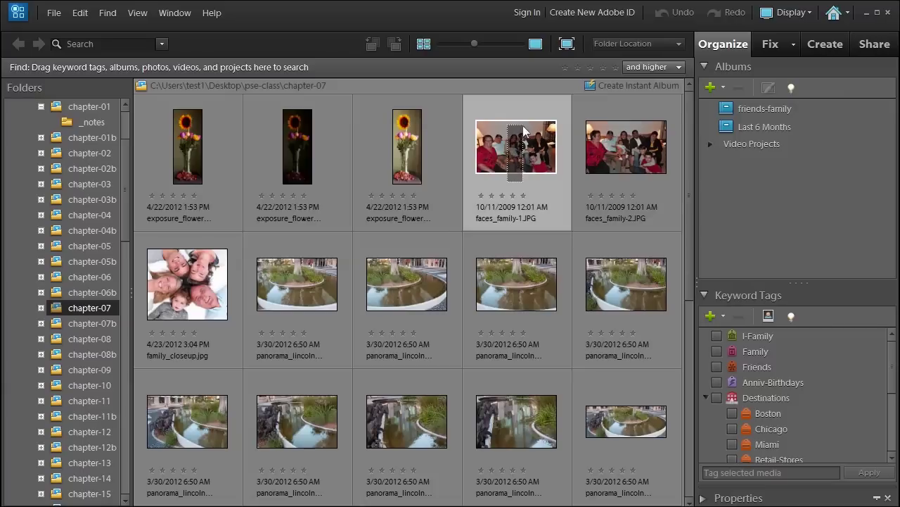
{"action": "left_click", "coordinate": [626, 161], "text": "ctrl"}
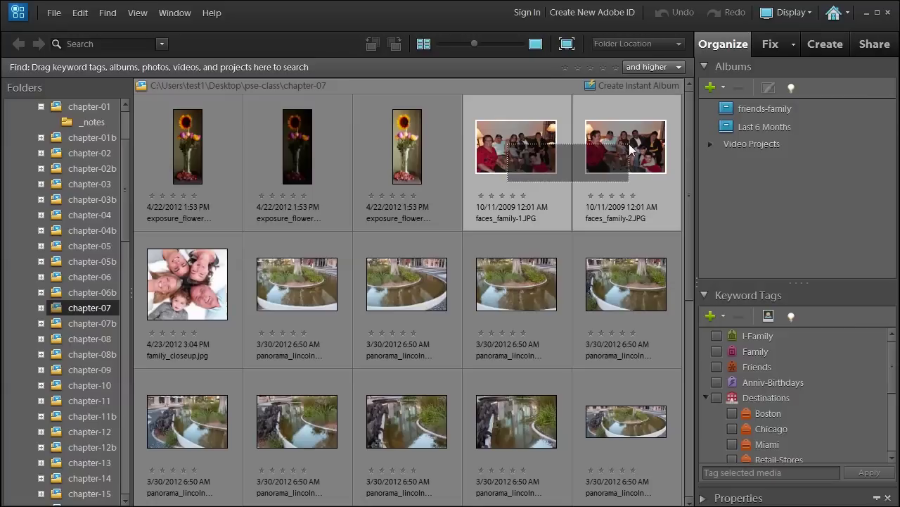
{"action": "right_click", "coordinate": [529, 152]}
{"action": "left_click", "coordinate": [571, 289]}
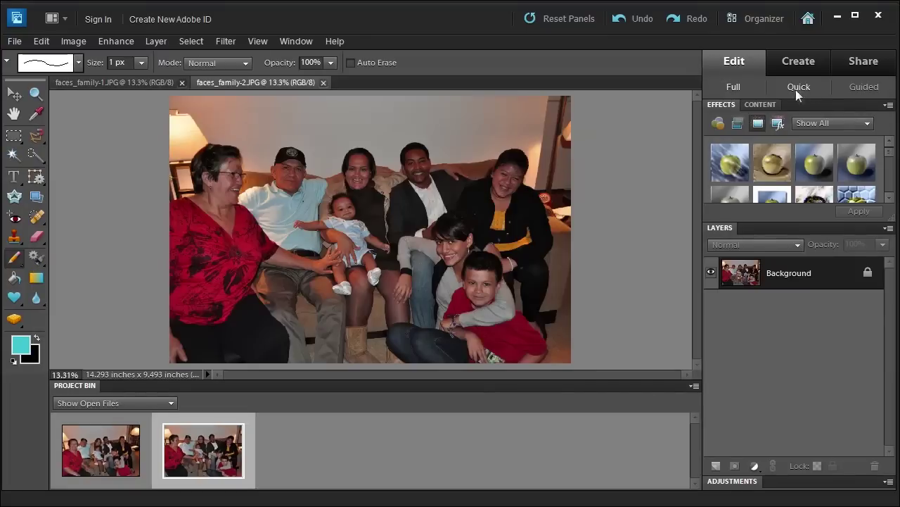
- Start the Photomerge Faces guided edit from the Guided tab
{"action": "left_click", "coordinate": [856, 86]}
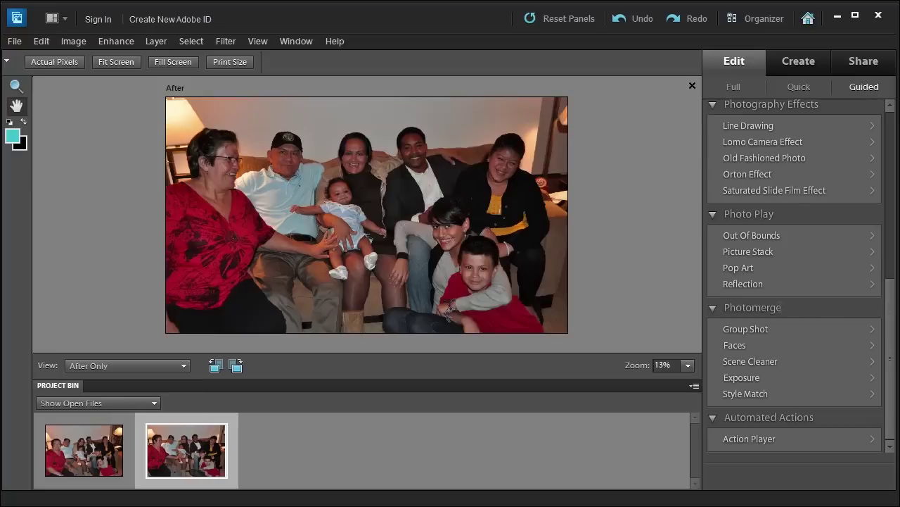
{"action": "left_click", "coordinate": [734, 344]}
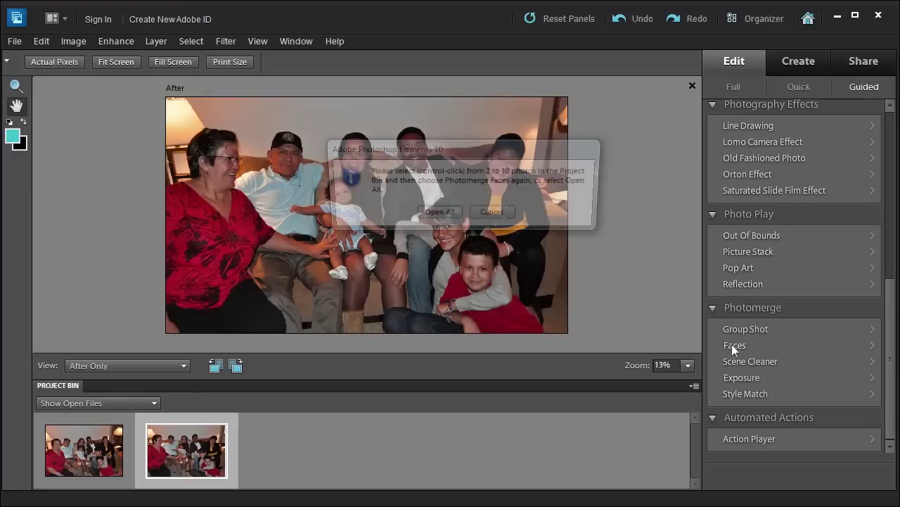
- Use all open photos and set faces_family-2 as the Final base image
{"action": "left_click", "coordinate": [431, 217]}
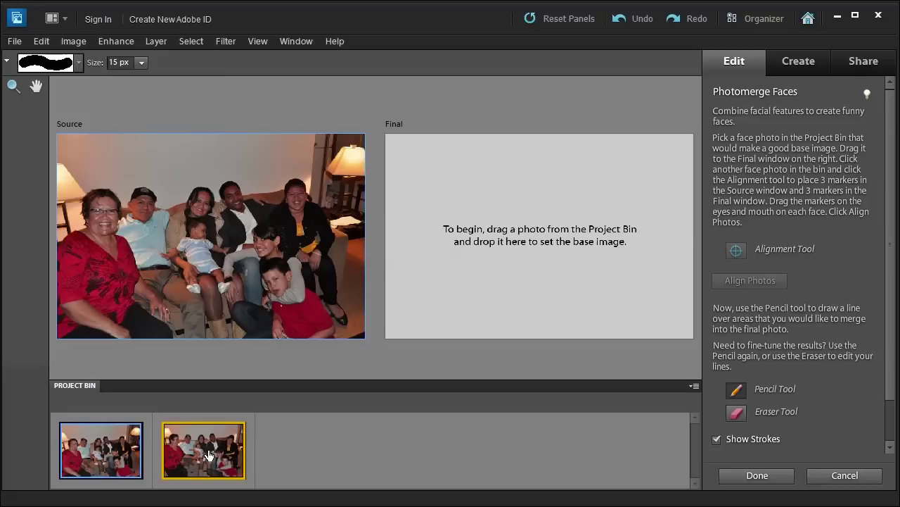
{"action": "left_click_drag", "start_coordinate": [208, 455], "coordinate": [481, 254]}
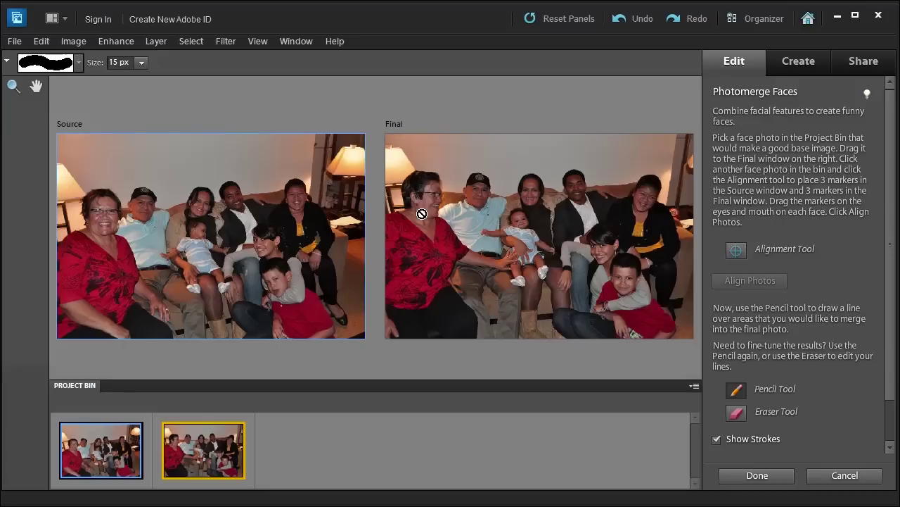
- Place alignment markers on the man's and left woman's eyes in the Final photo
{"action": "left_click", "coordinate": [736, 253]}
{"action": "left_click", "coordinate": [615, 216]}
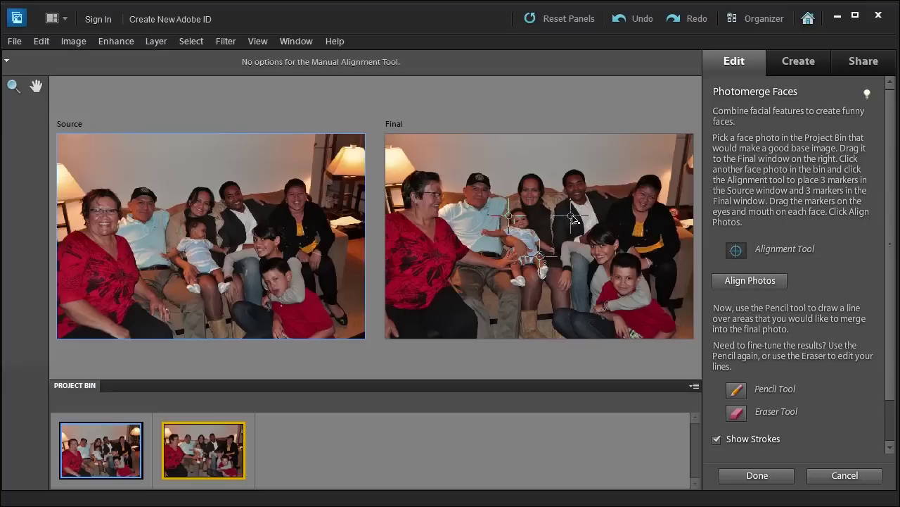
{"action": "left_click_drag", "start_coordinate": [573, 217], "coordinate": [579, 190]}
{"action": "left_click_drag", "start_coordinate": [510, 219], "coordinate": [431, 198]}
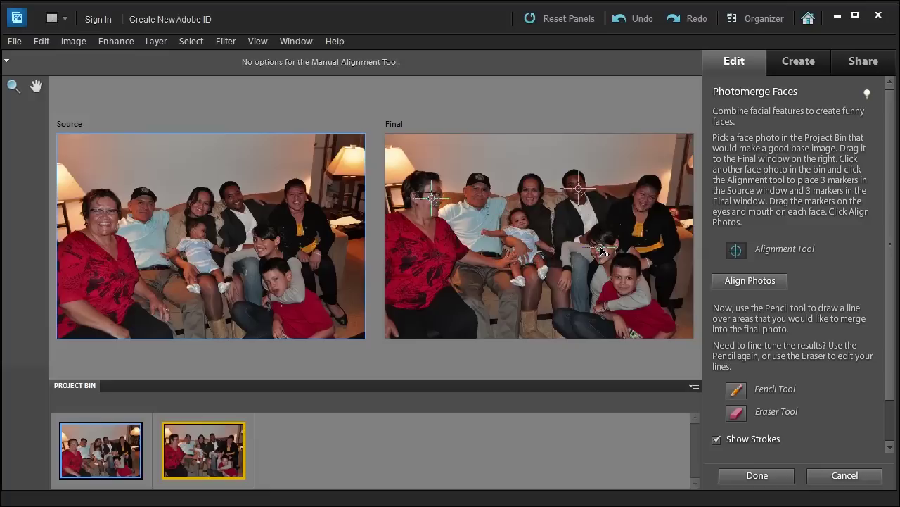
- Place matching markers on the man's and left woman's eyes in the Source photo
{"action": "left_click", "coordinate": [321, 222]}
{"action": "left_click_drag", "start_coordinate": [243, 216], "coordinate": [234, 199]}
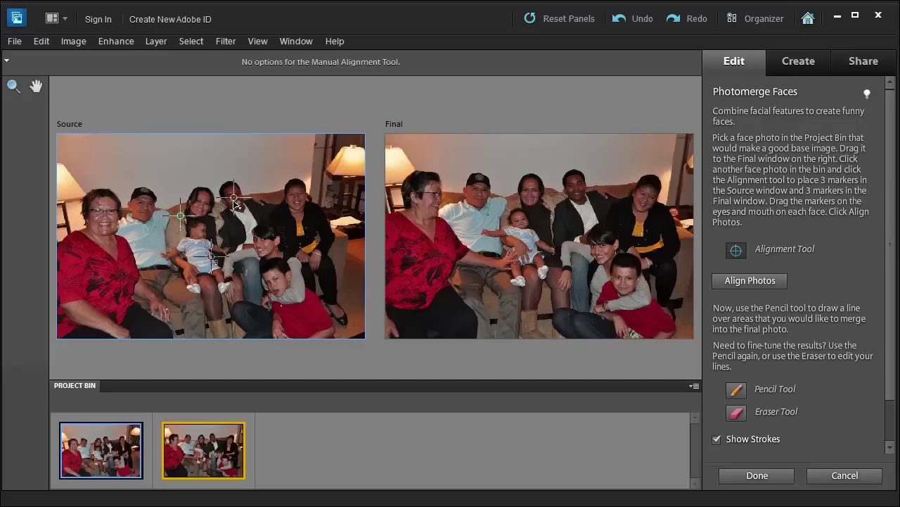
{"action": "left_click_drag", "start_coordinate": [213, 260], "coordinate": [263, 247]}
{"action": "left_click_drag", "start_coordinate": [181, 216], "coordinate": [104, 216]}
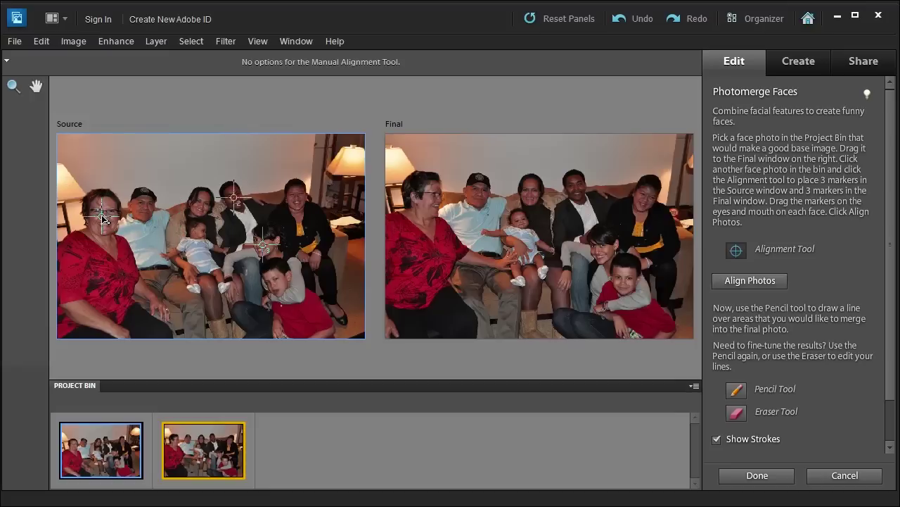
{"action": "left_click", "coordinate": [422, 257]}
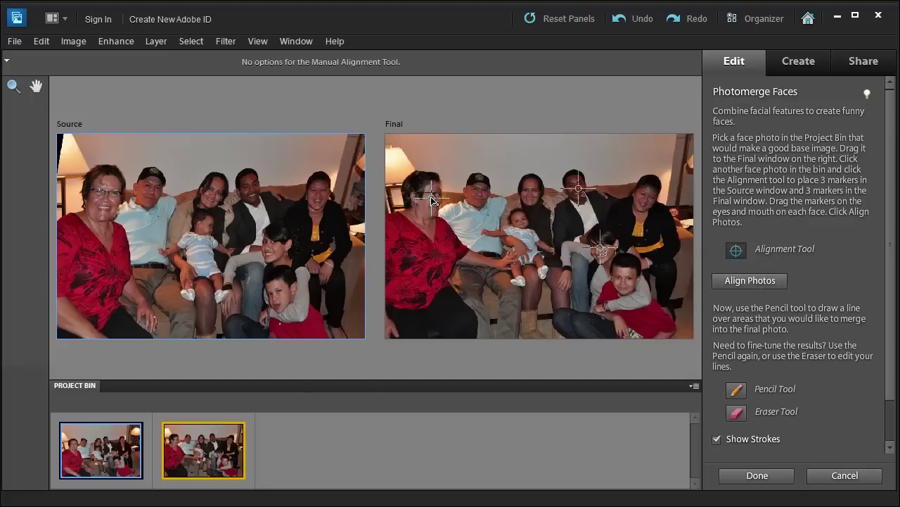
- Check the markers on the aligned Source photo, then pick the Pencil Tool for marking merge areas
{"action": "left_click", "coordinate": [116, 222]}
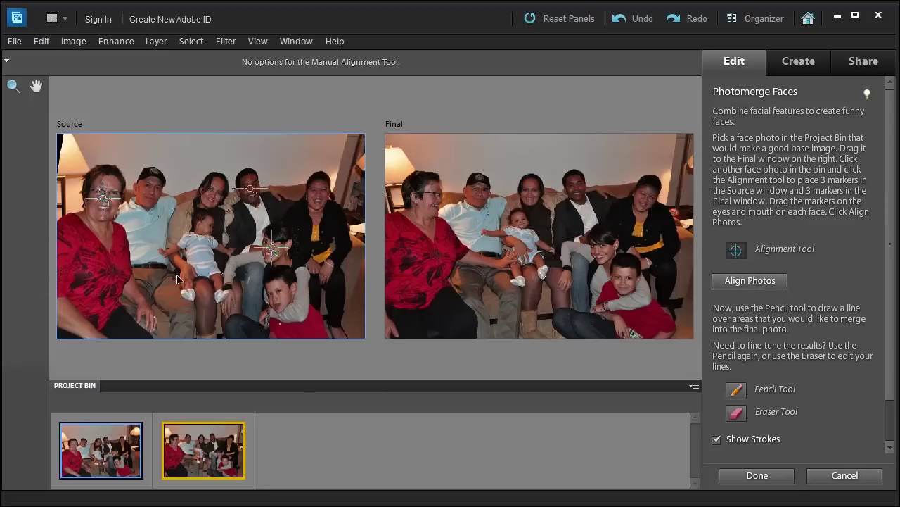
{"action": "left_click", "coordinate": [735, 391]}
- With the Pencil at 15 px, stroke over the left woman's face in the Source photo
{"action": "left_click", "coordinate": [737, 393]}
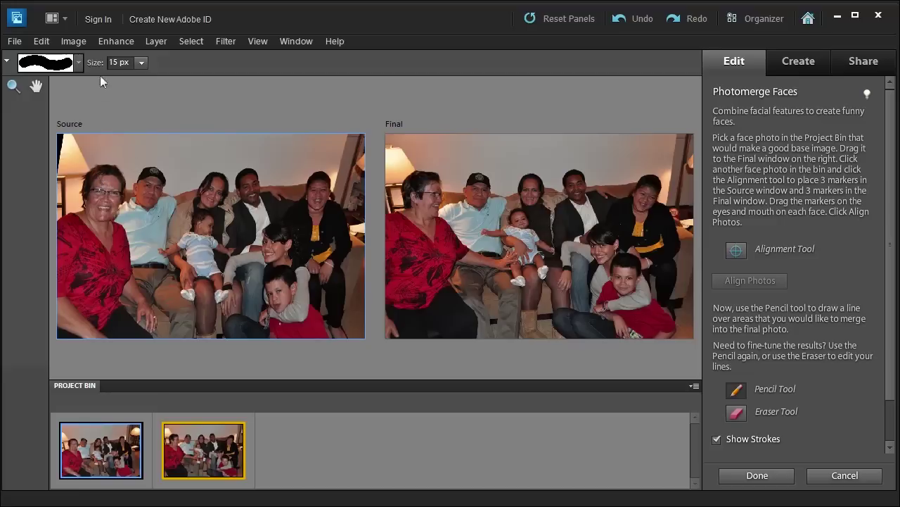
{"action": "left_click", "coordinate": [140, 63]}
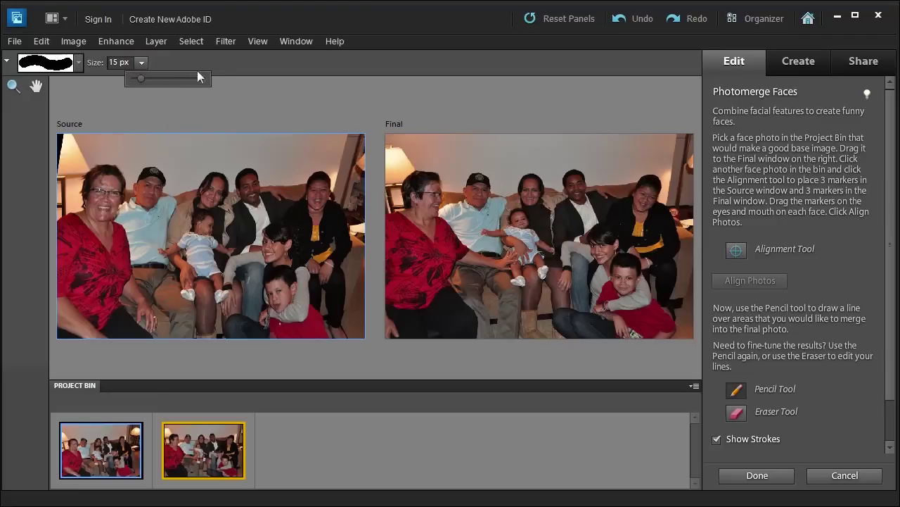
{"action": "left_click", "coordinate": [320, 66]}
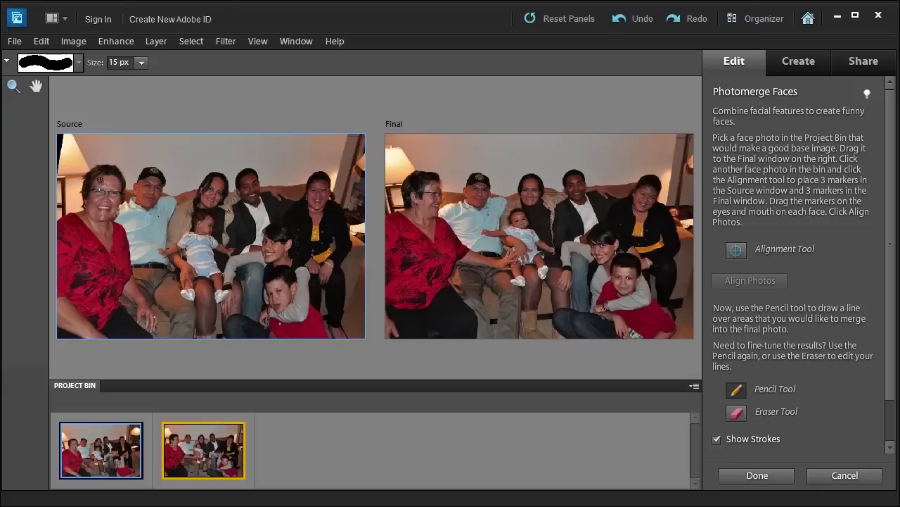
{"action": "mouse_move", "coordinate": [97, 177]}
{"action": "left_mouse_down"}
{"action": "mouse_move", "coordinate": [91, 204]}
{"action": "mouse_move", "coordinate": [101, 223]}
{"action": "mouse_move", "coordinate": [120, 199]}
{"action": "mouse_move", "coordinate": [118, 181]}
{"action": "mouse_move", "coordinate": [106, 173]}
{"action": "mouse_move", "coordinate": [93, 182]}
{"action": "mouse_move", "coordinate": [103, 199]}
{"action": "left_mouse_up"}
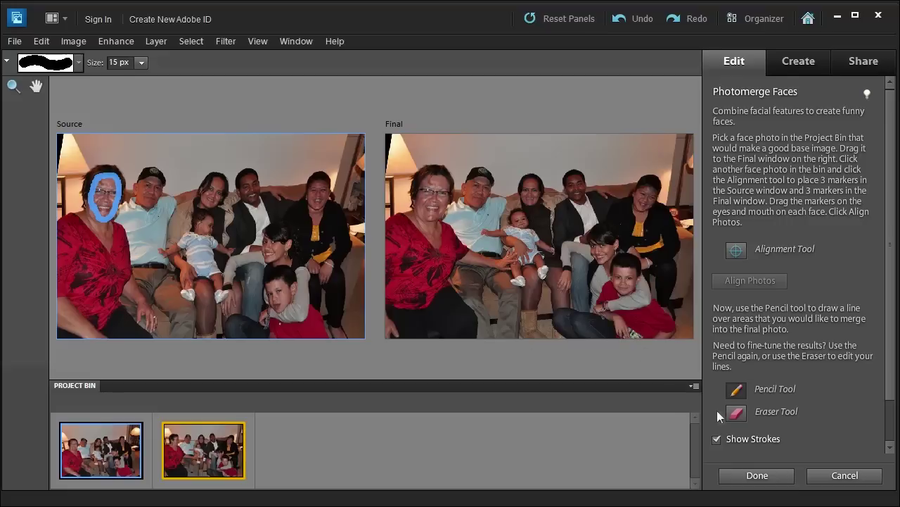
- Try the Eraser, then use the 15 px Pencil to close the woman's face outline
{"action": "left_click", "coordinate": [737, 416]}
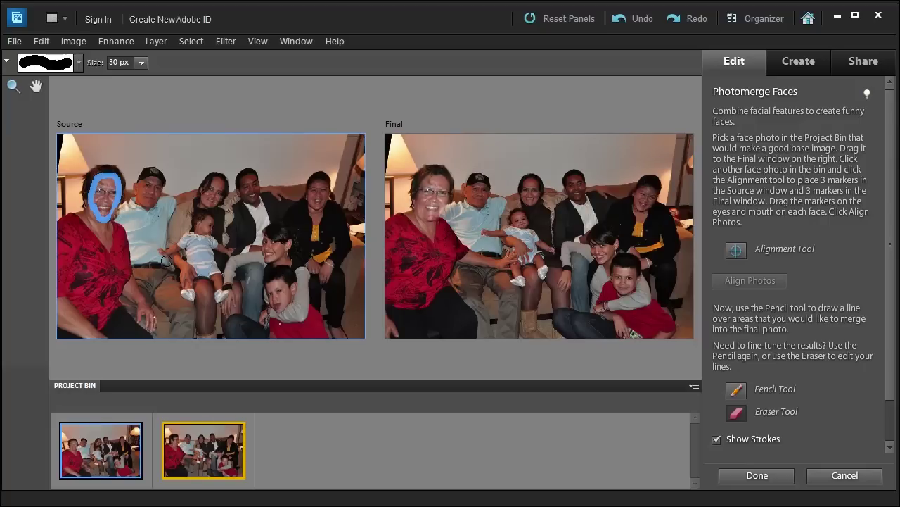
{"action": "left_click", "coordinate": [737, 391]}
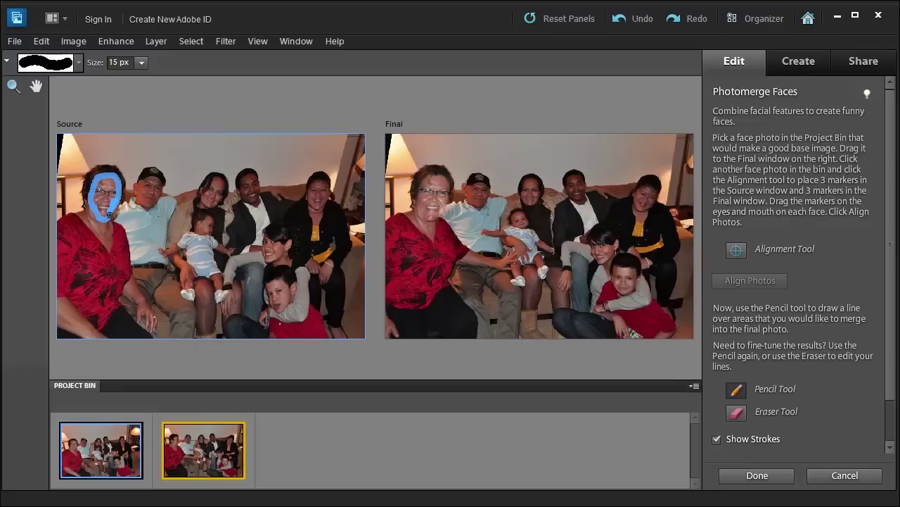
{"action": "left_click_drag", "start_coordinate": [109, 213], "coordinate": [109, 210]}
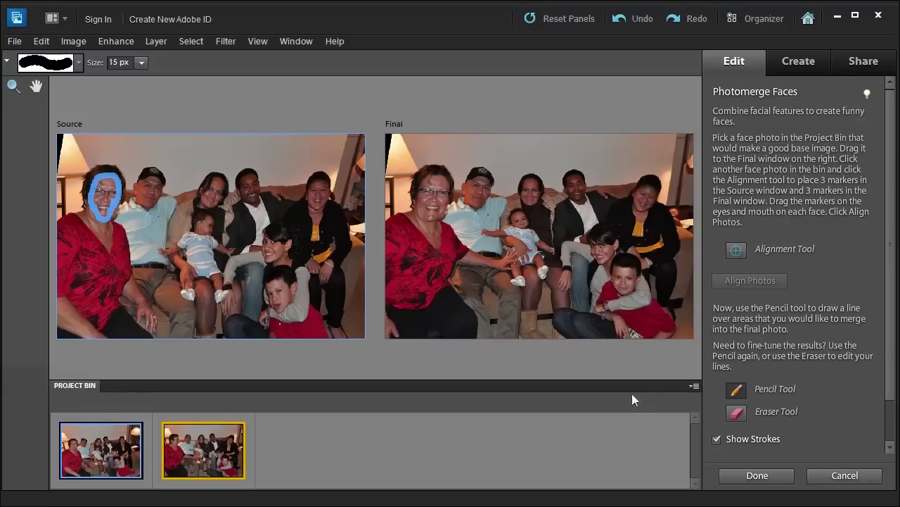
{"action": "left_click", "coordinate": [716, 439]}
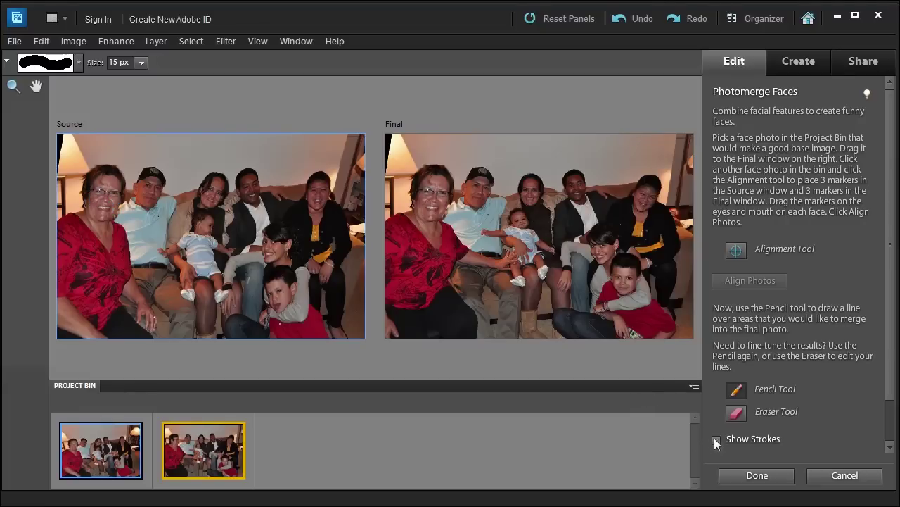
{"action": "left_click", "coordinate": [715, 438]}
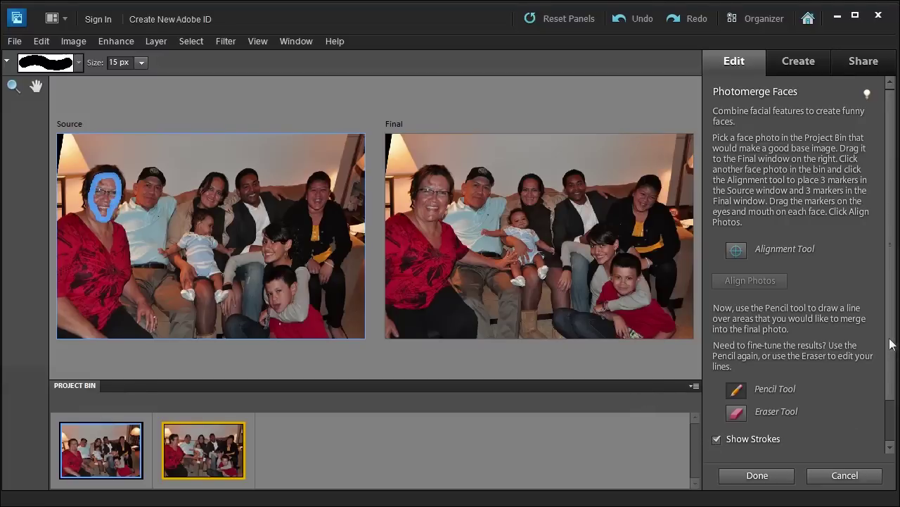
{"action": "scroll", "coordinate": [893, 346], "scroll_direction": "down", "scroll_amount": 2}
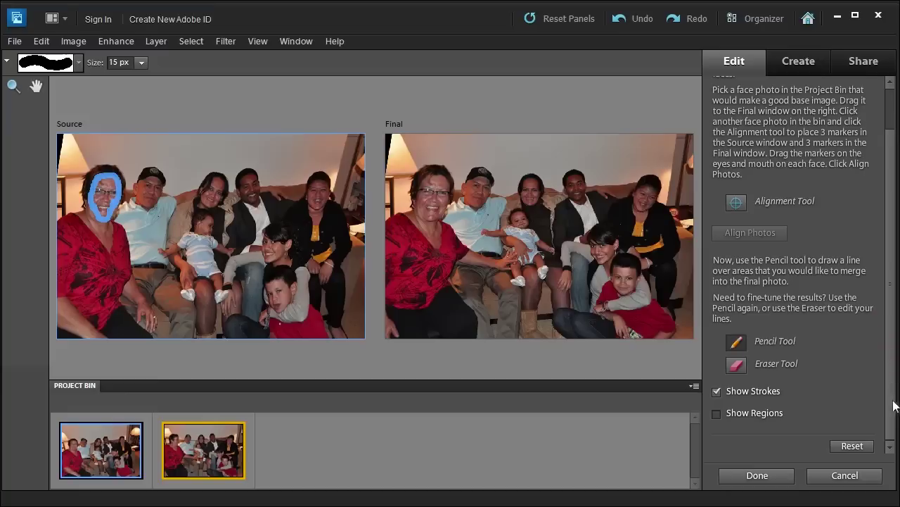
{"action": "left_click", "coordinate": [715, 415]}
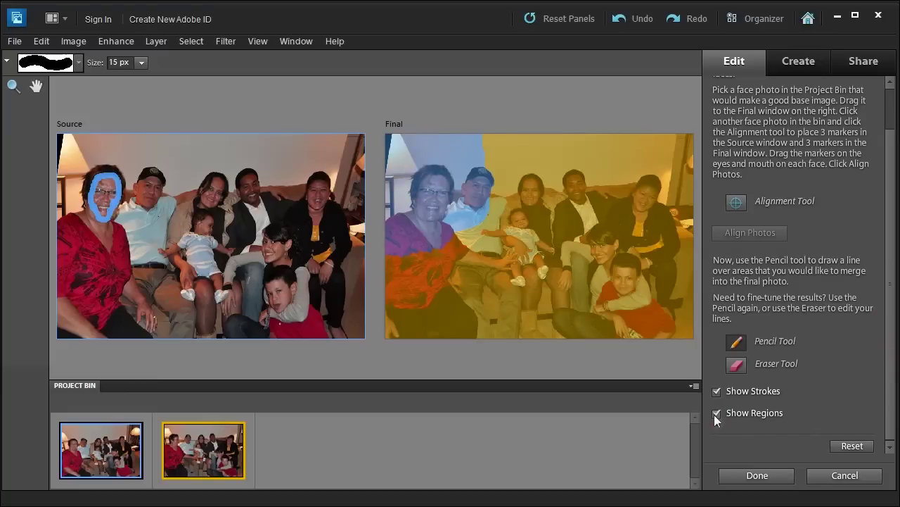
{"action": "left_click", "coordinate": [714, 415]}
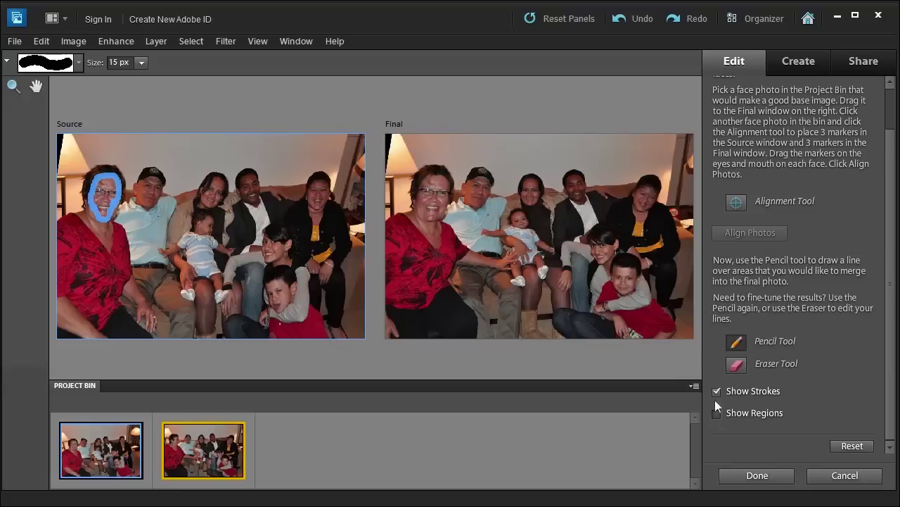
- Finish Photomerge Faces with Done, keeping the left woman's camera-facing face
{"action": "left_click", "coordinate": [757, 476]}
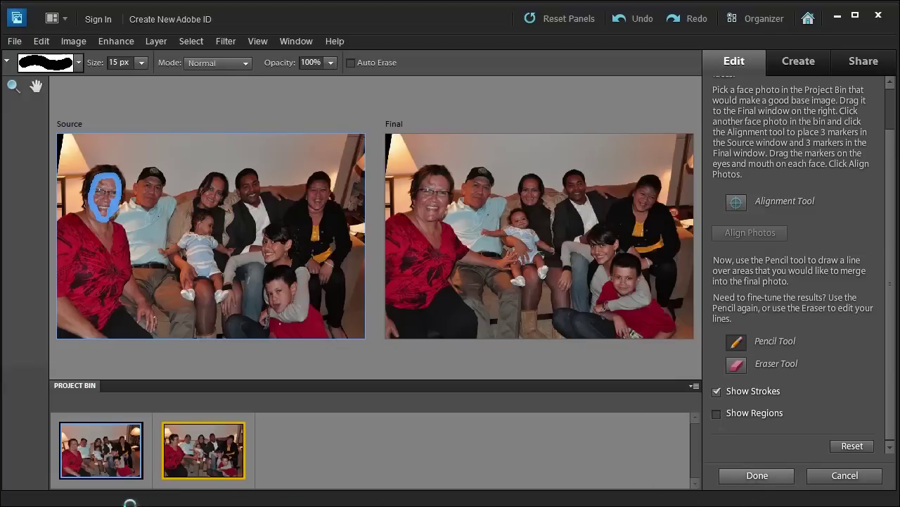